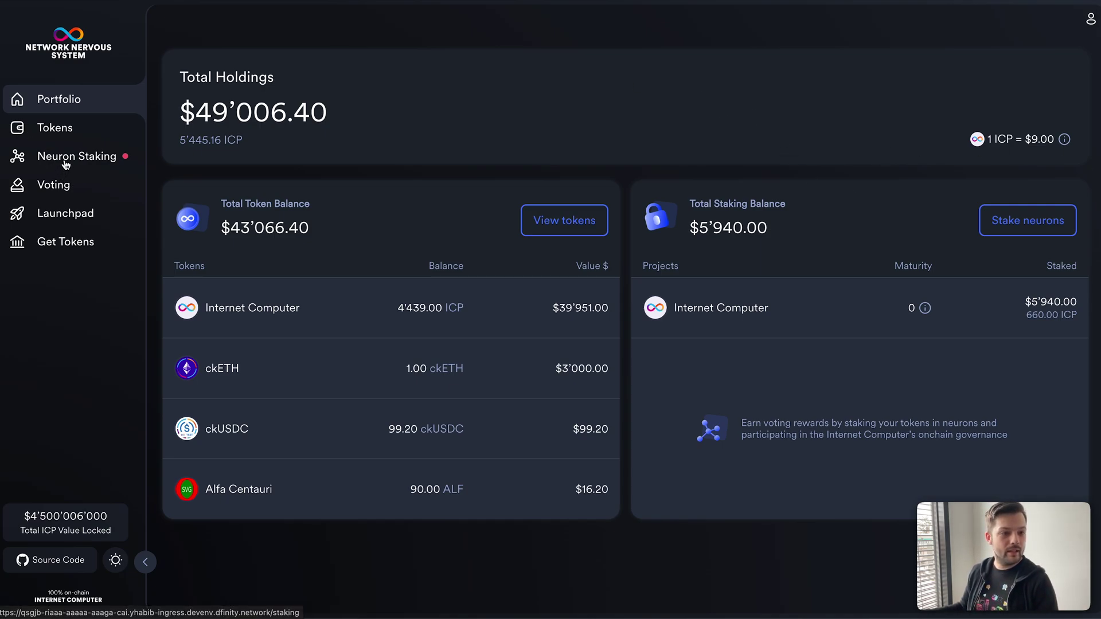
- Show the Internet Computer neurons from the Neuron Staking overview
{"action": "left_click", "coordinate": [65, 164]}
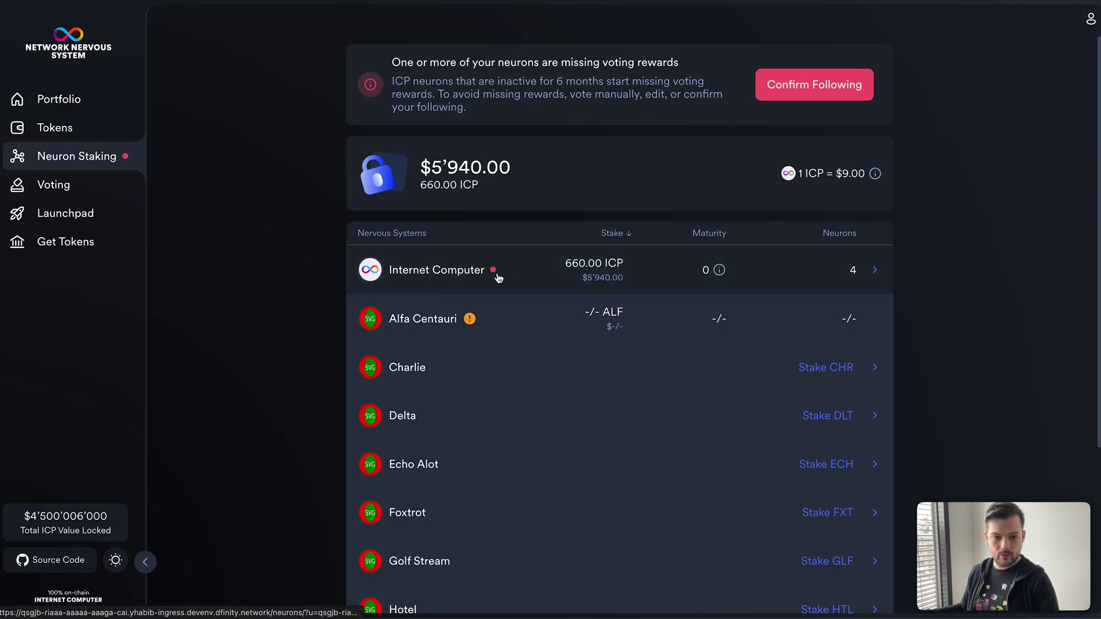
{"action": "left_click", "coordinate": [470, 275]}
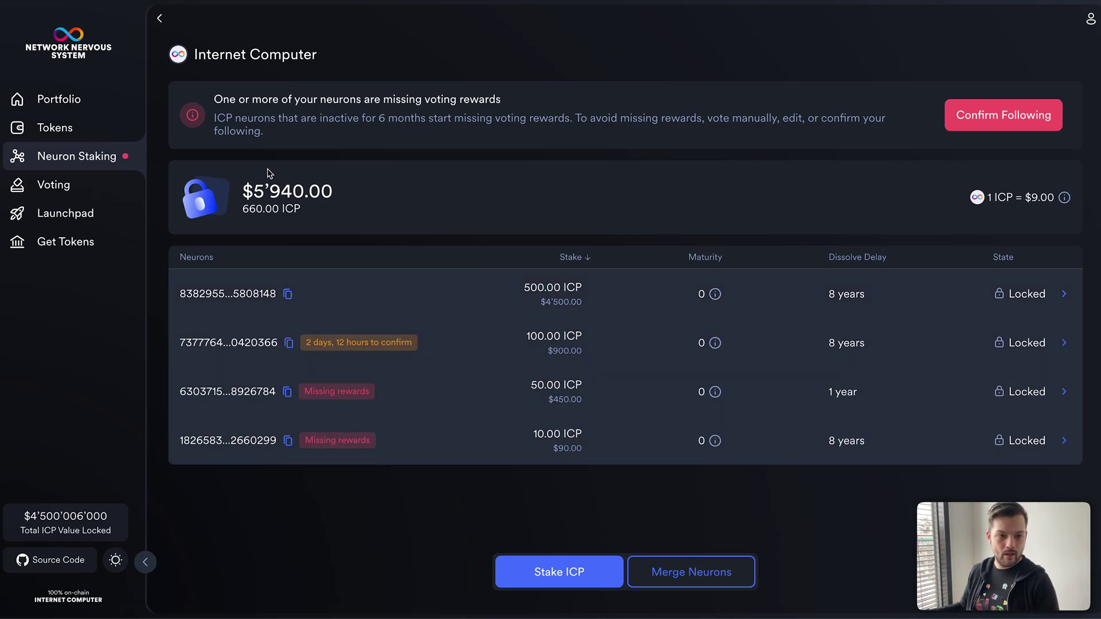
- Review following for the neurons missing rewards, then cancel without confirming
{"action": "left_click", "coordinate": [995, 124]}
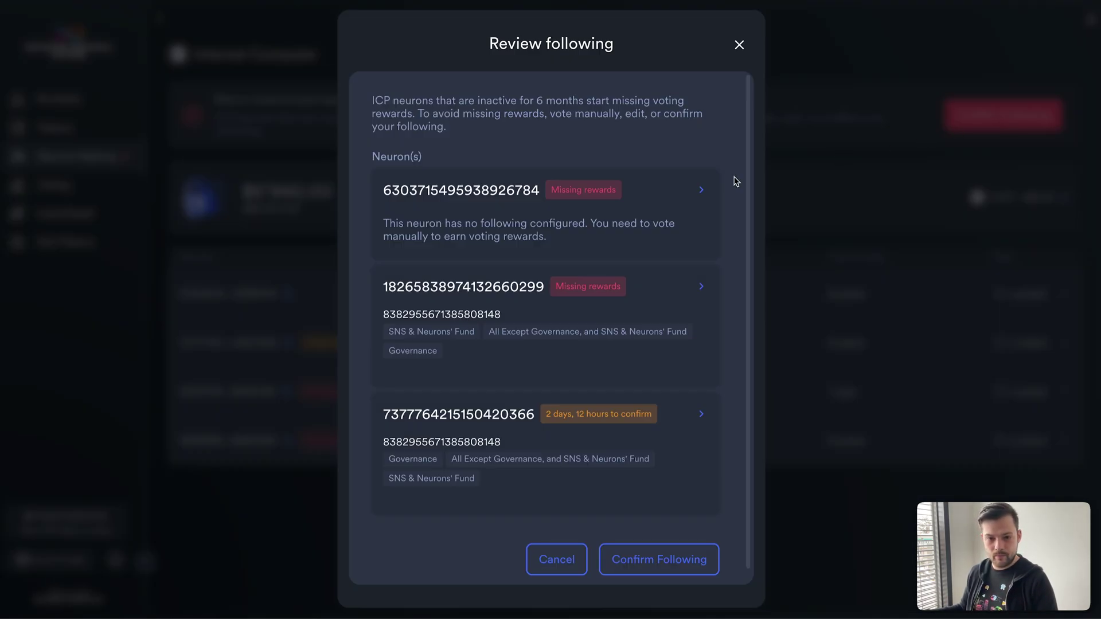
{"action": "scroll", "coordinate": [517, 275], "scroll_direction": "down", "scroll_amount": 1}
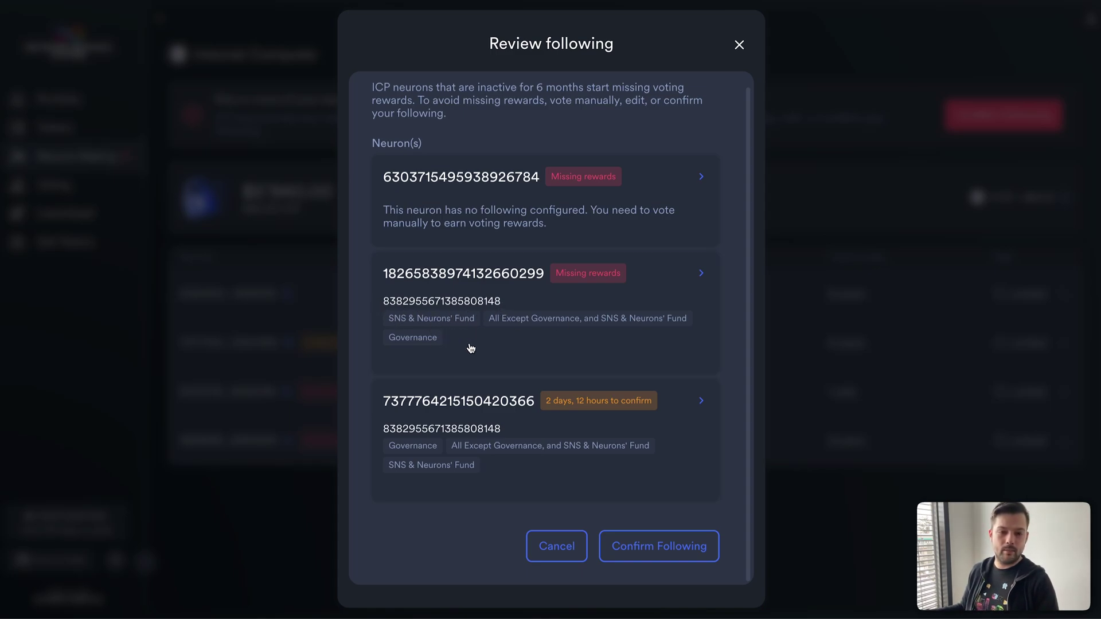
{"action": "scroll", "coordinate": [465, 351], "scroll_direction": "up", "scroll_amount": 1}
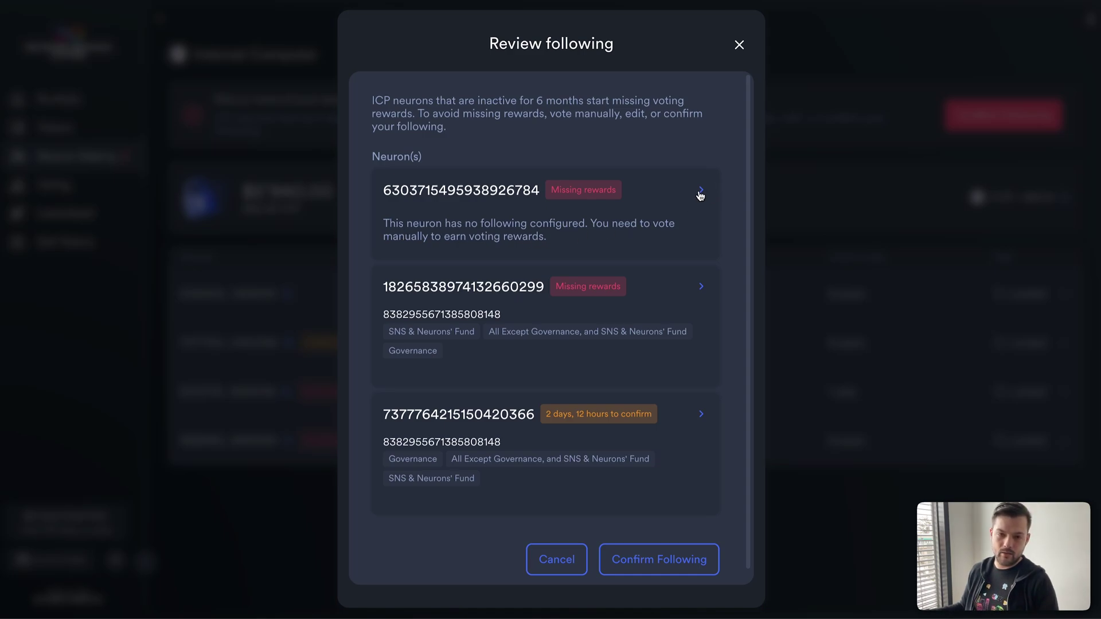
{"action": "scroll", "coordinate": [575, 352], "scroll_direction": "down", "scroll_amount": 1}
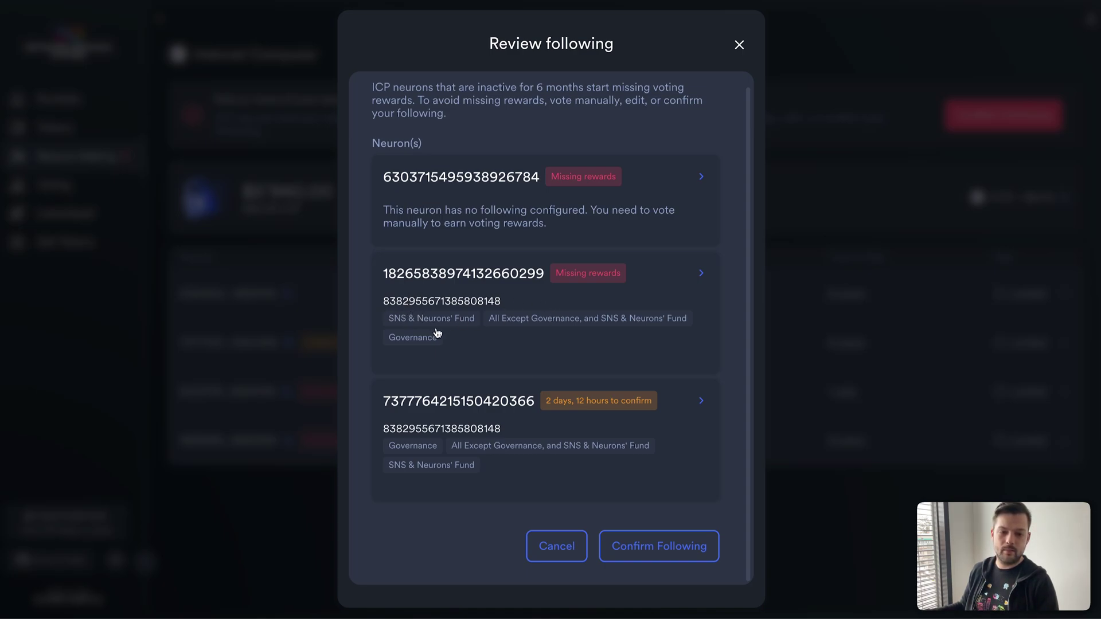
{"action": "scroll", "coordinate": [487, 364], "scroll_direction": "up", "scroll_amount": 1}
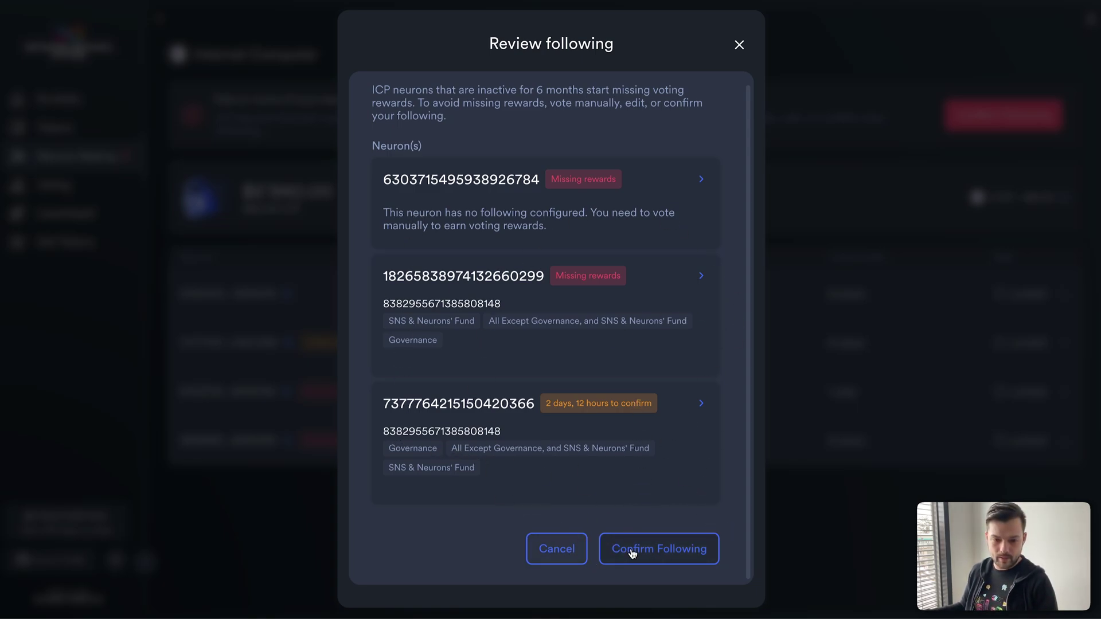
{"action": "left_click", "coordinate": [557, 550]}
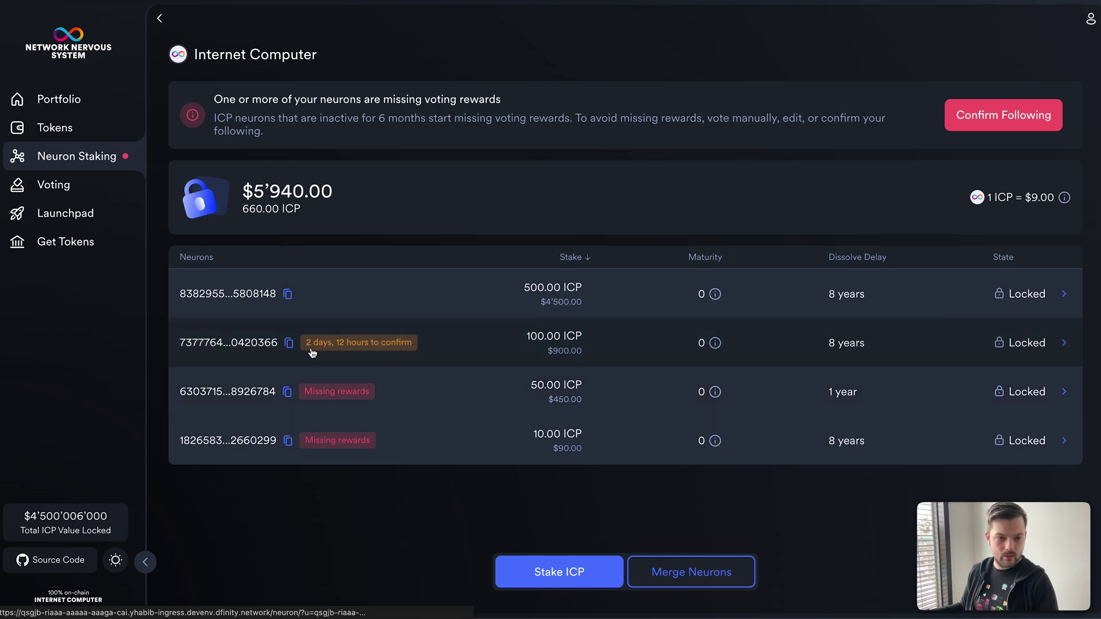
{"action": "left_click", "coordinate": [485, 349]}
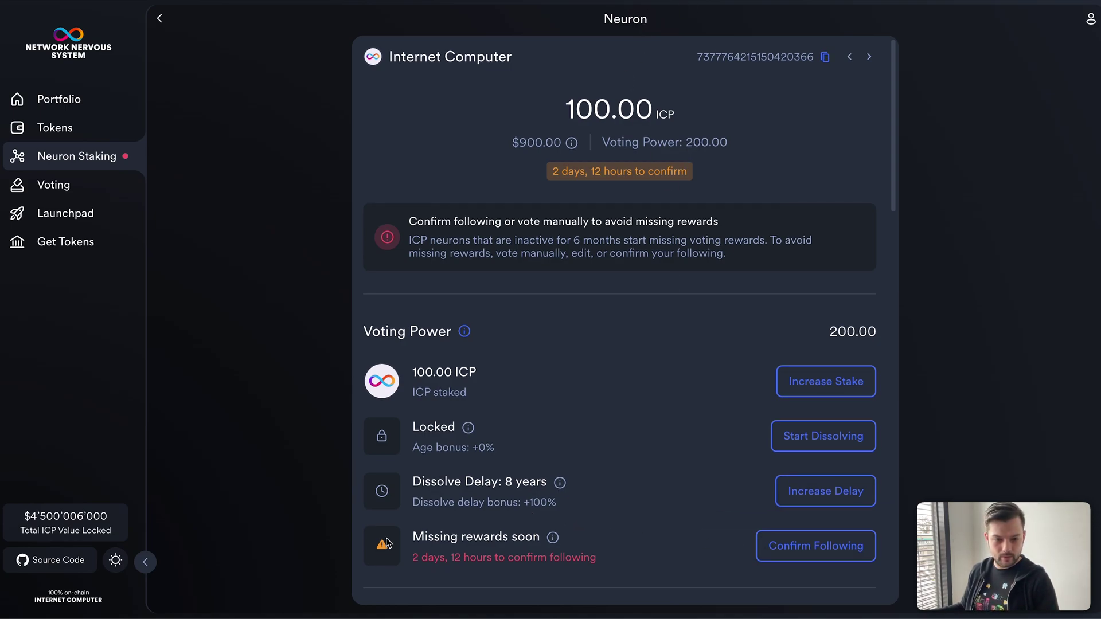
{"action": "left_click", "coordinate": [801, 552]}
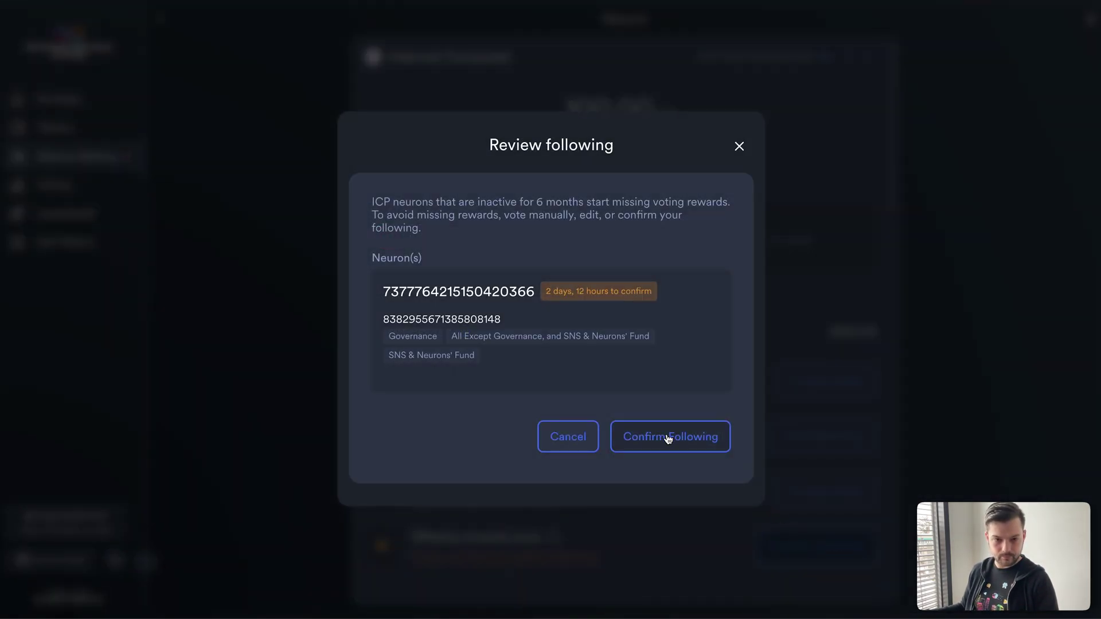
{"action": "left_click", "coordinate": [705, 441]}
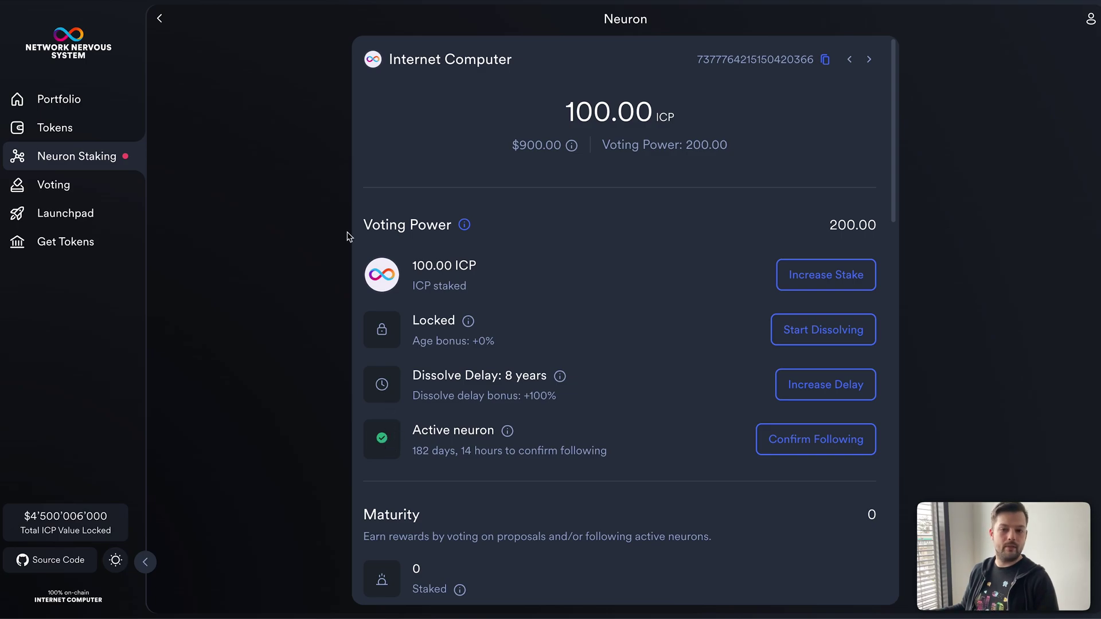
{"action": "left_click", "coordinate": [159, 20]}
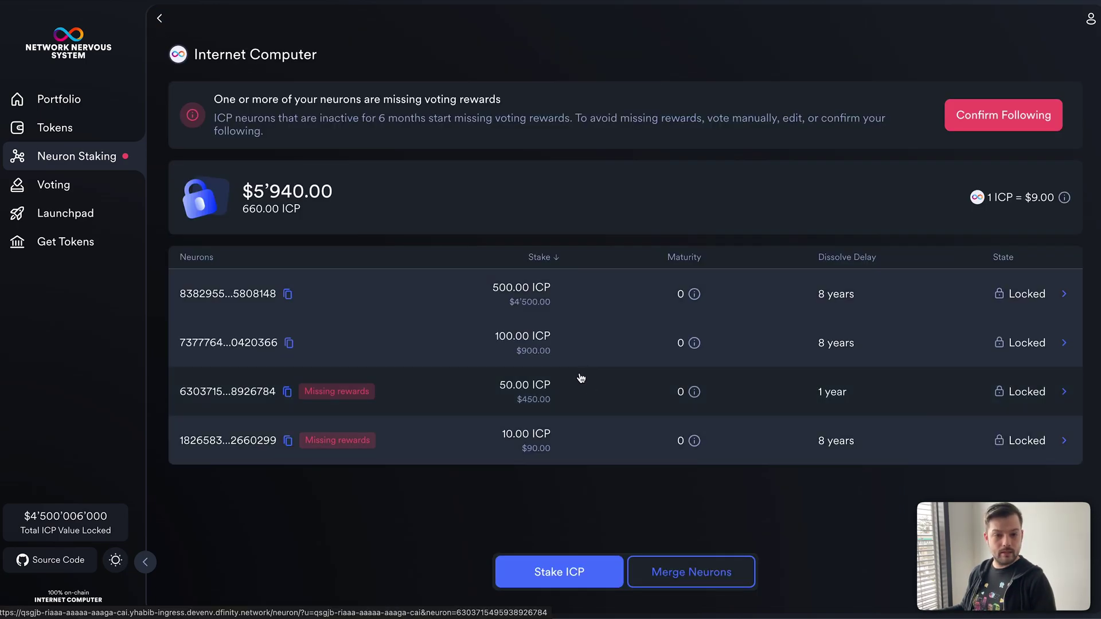
{"action": "left_click", "coordinate": [415, 401]}
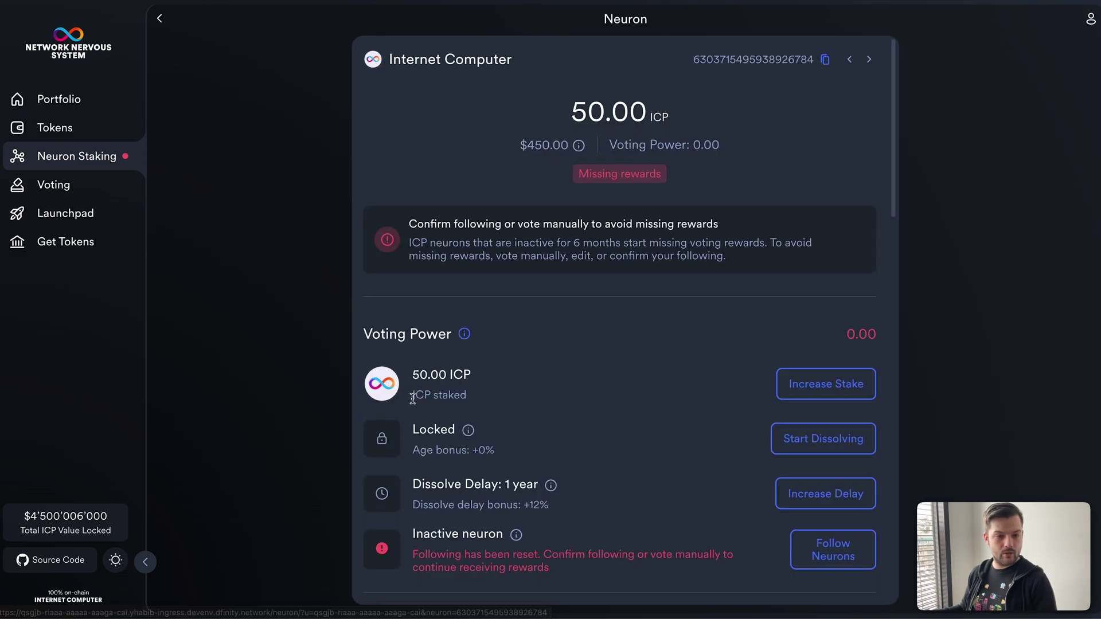
{"action": "scroll", "coordinate": [399, 427], "scroll_direction": "down", "scroll_amount": 3}
{"action": "scroll", "coordinate": [399, 427], "scroll_direction": "down", "scroll_amount": 5}
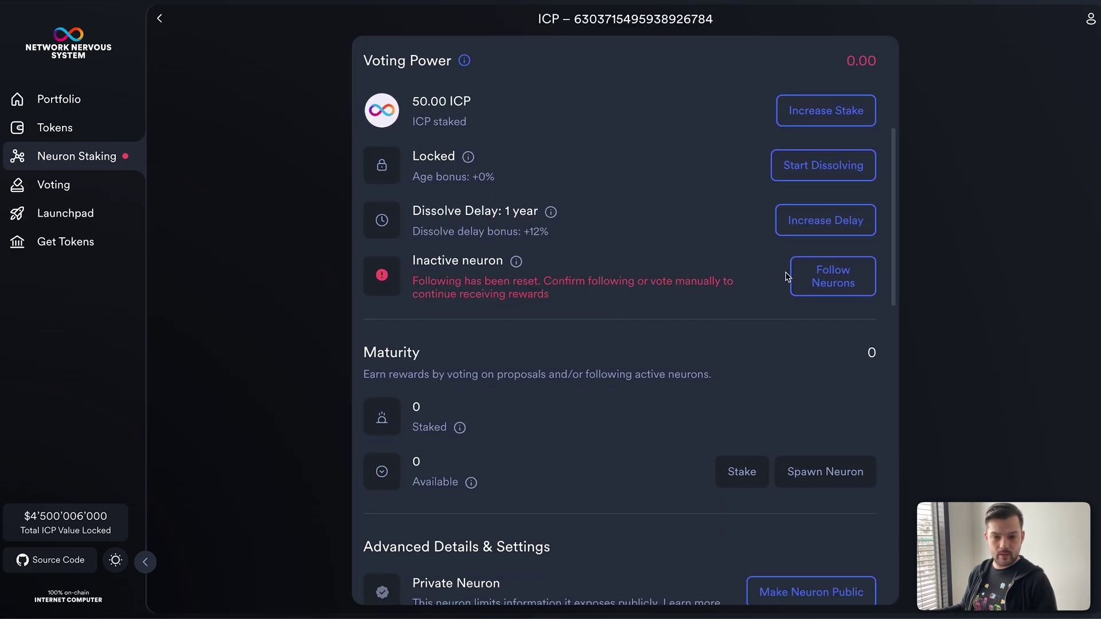
{"action": "scroll", "coordinate": [779, 422], "scroll_direction": "down", "scroll_amount": 5}
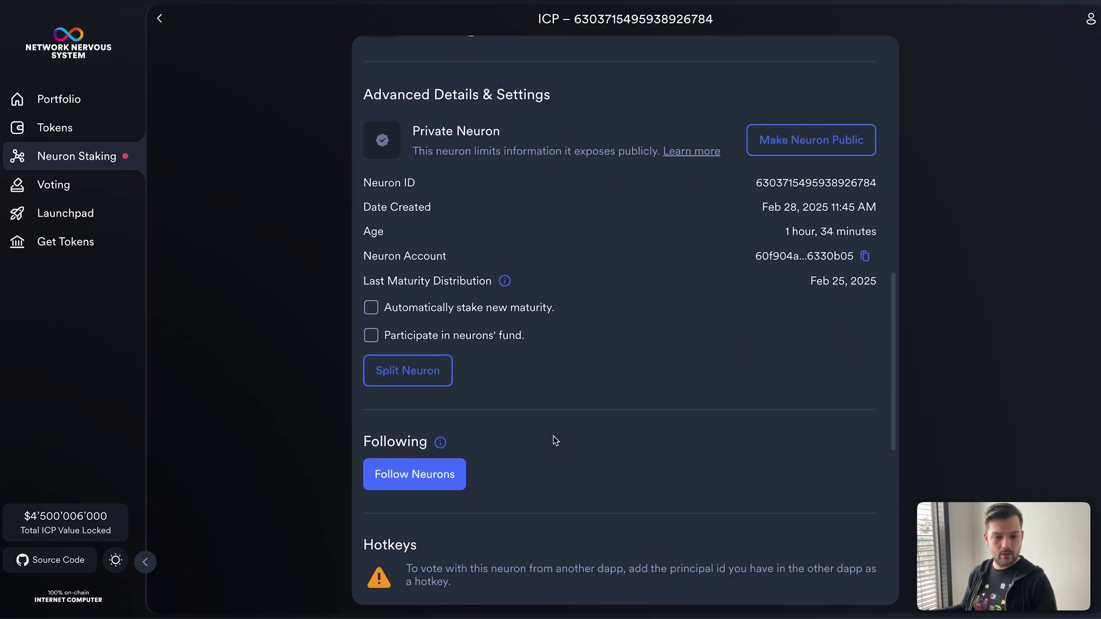
{"action": "left_click", "coordinate": [410, 422]}
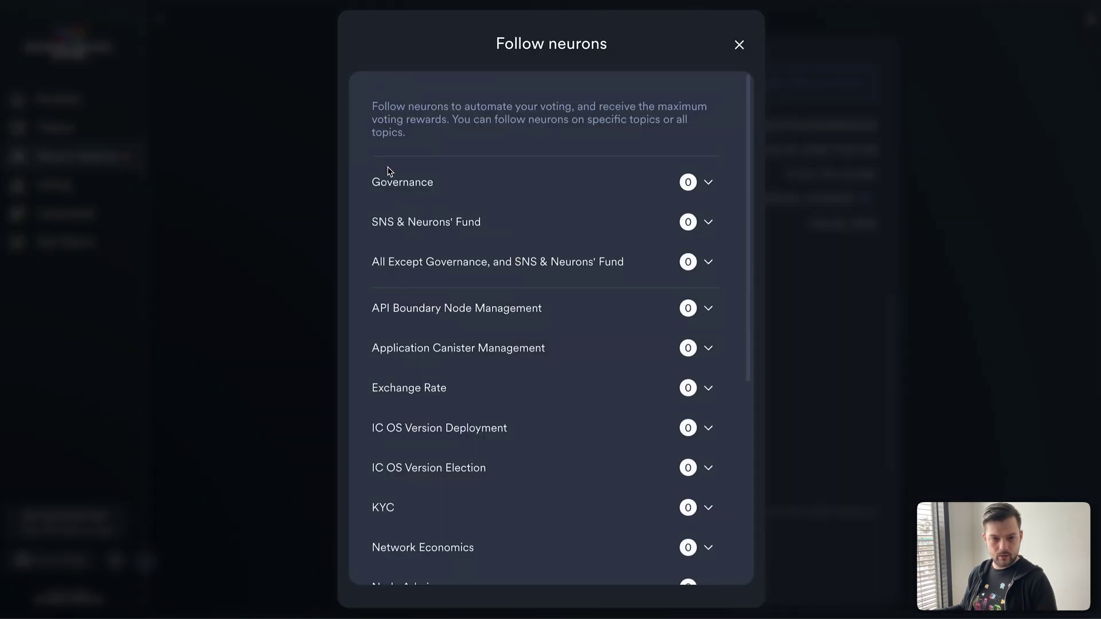
{"action": "left_click", "coordinate": [433, 181]}
{"action": "left_click", "coordinate": [548, 265]}
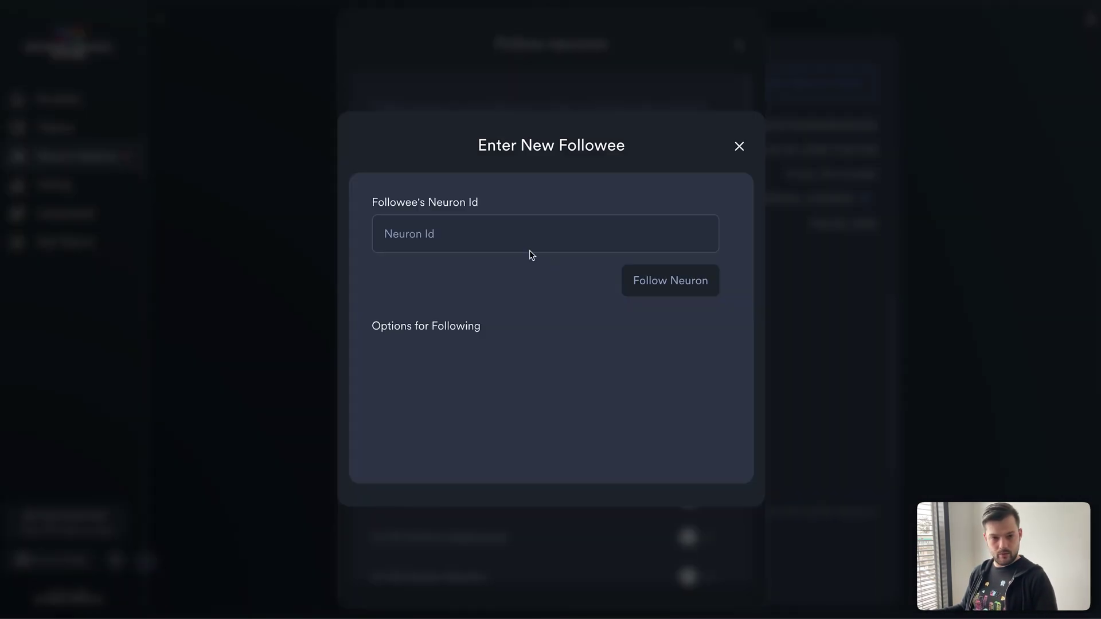
{"action": "left_click", "coordinate": [445, 234]}
{"action": "key", "text": "ctrl+v"}
{"action": "left_click", "coordinate": [669, 286]}
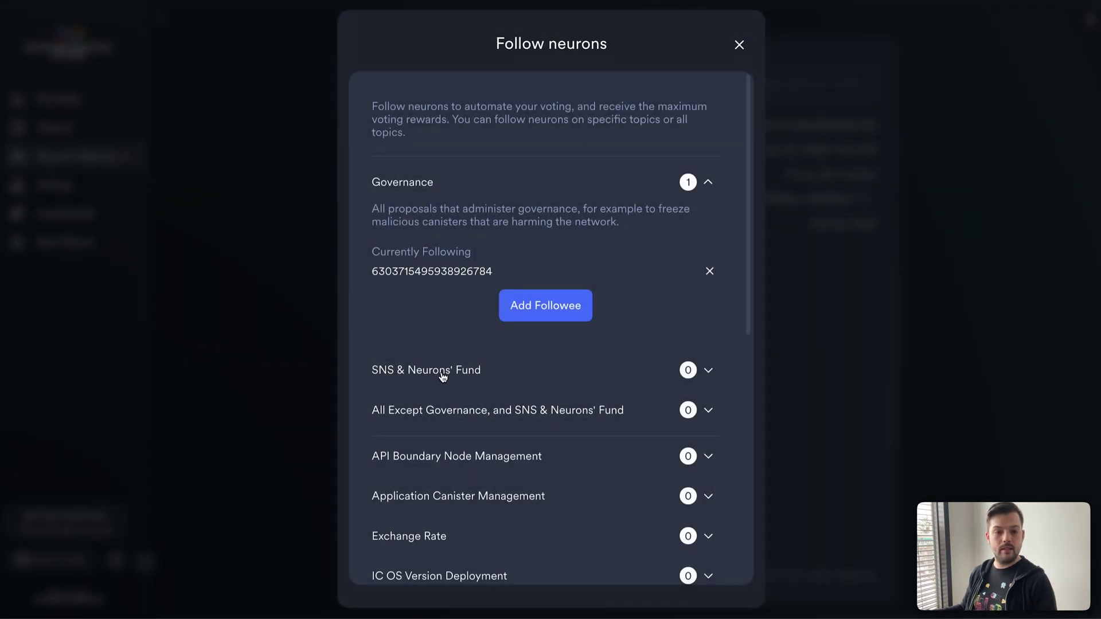
- Add the same followee on the SNS & Neurons' Fund topic
{"action": "left_click", "coordinate": [443, 375]}
{"action": "left_click", "coordinate": [543, 441]}
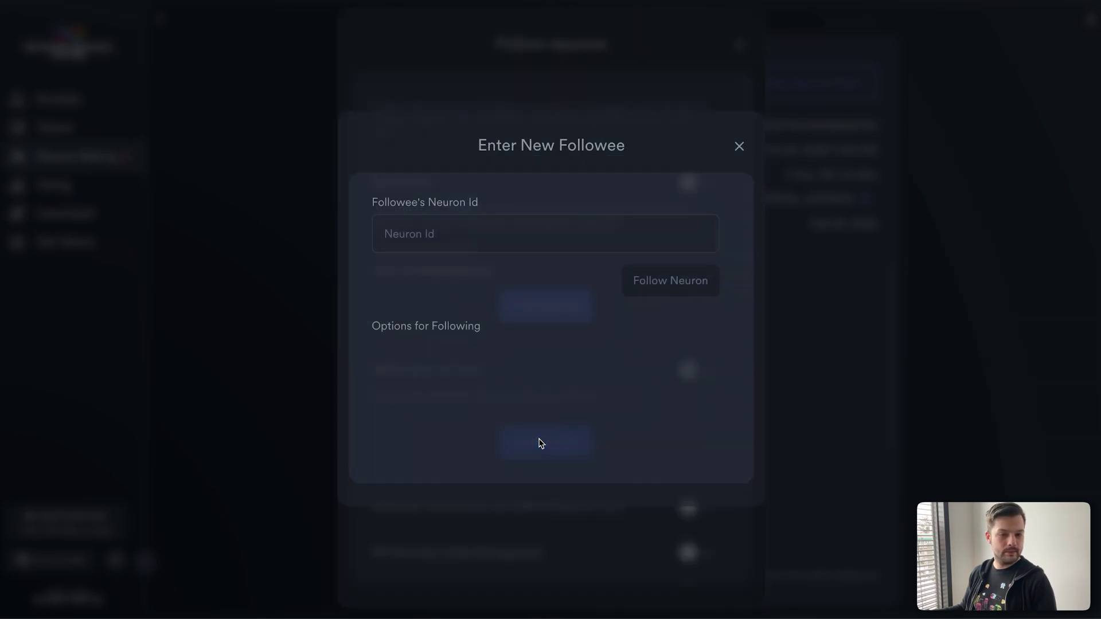
{"action": "left_click", "coordinate": [403, 233]}
{"action": "key", "text": "ctrl+v"}
{"action": "left_click", "coordinate": [644, 281]}
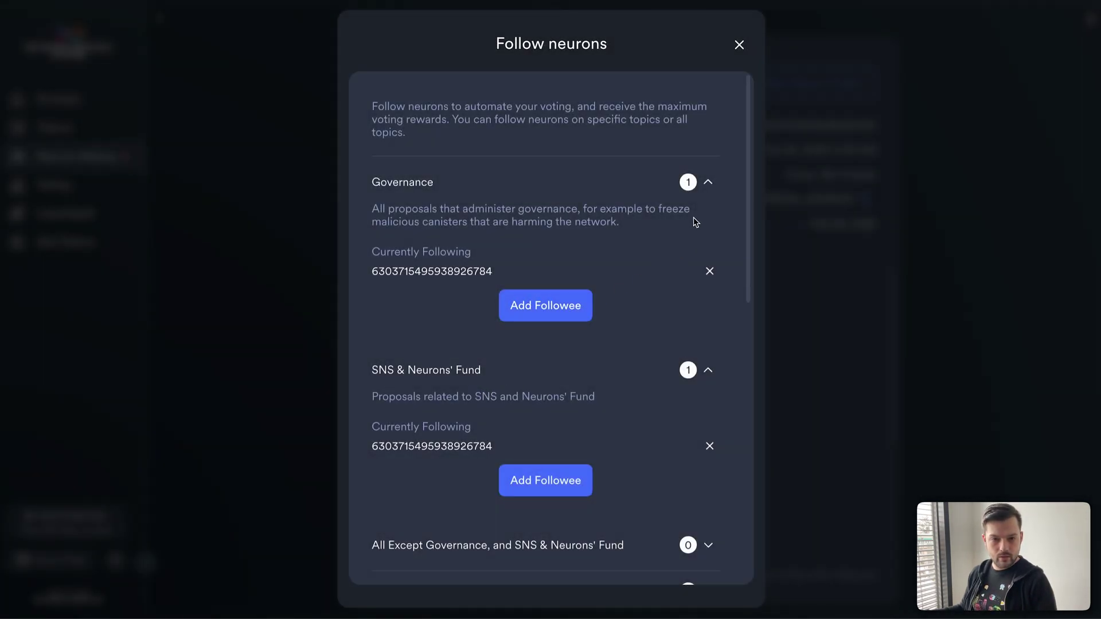
{"action": "left_click", "coordinate": [708, 183]}
{"action": "left_click", "coordinate": [710, 223]}
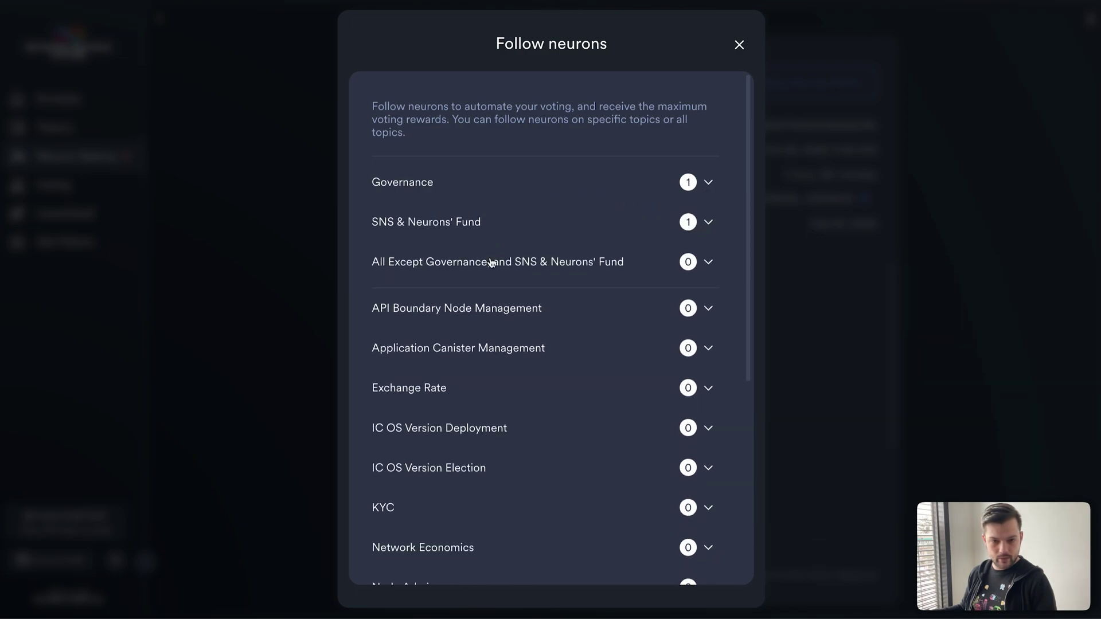
- Add the followee on all other topics, then return to the ICP neuron list
{"action": "left_click", "coordinate": [434, 274]}
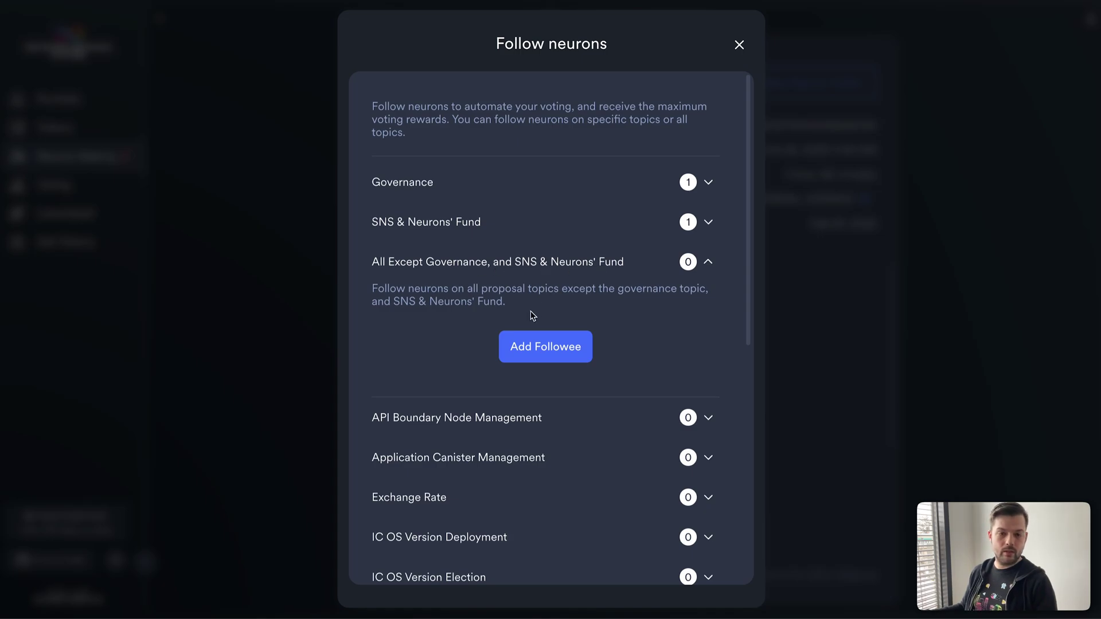
{"action": "left_click", "coordinate": [519, 349]}
{"action": "left_click", "coordinate": [418, 242]}
{"action": "key", "text": "ctrl+v"}
{"action": "left_click", "coordinate": [668, 285]}
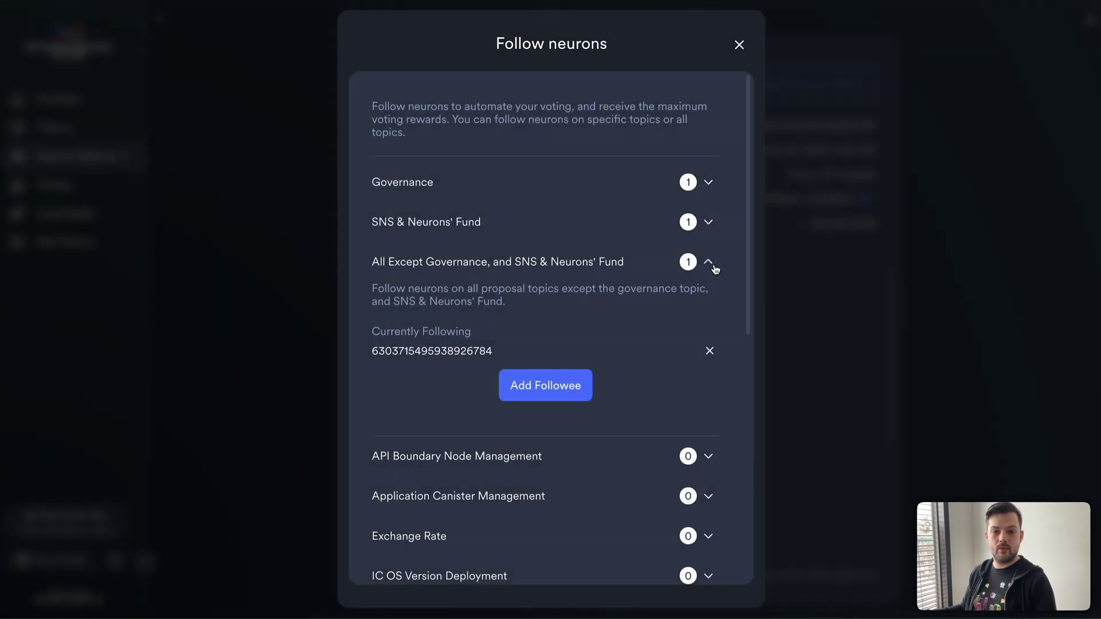
{"action": "left_click", "coordinate": [709, 263]}
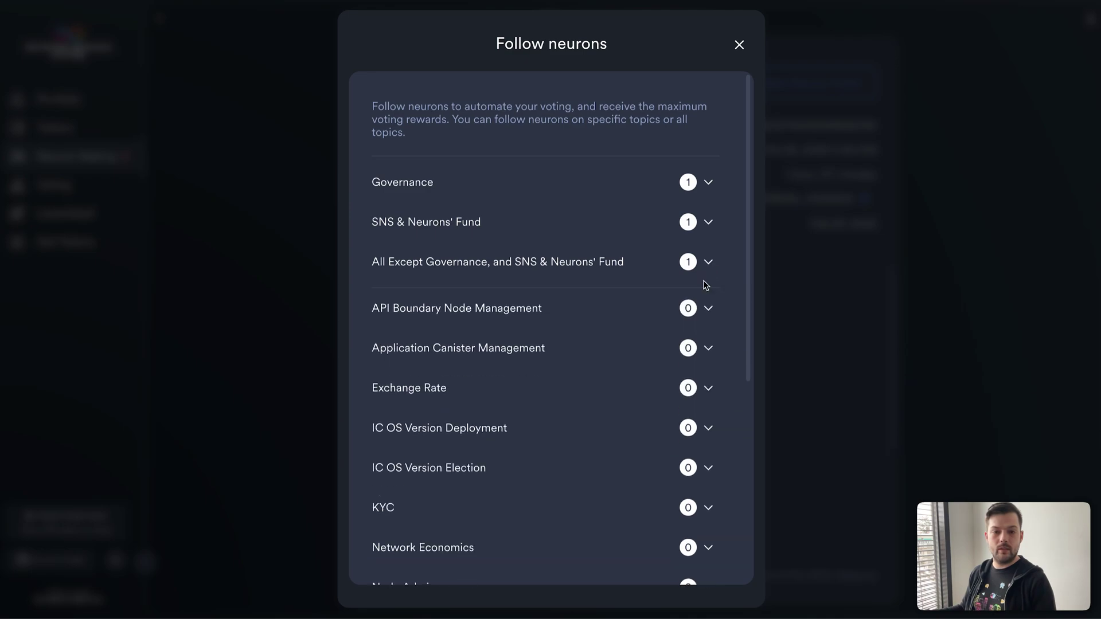
{"action": "left_click", "coordinate": [739, 44]}
{"action": "left_click", "coordinate": [160, 19]}
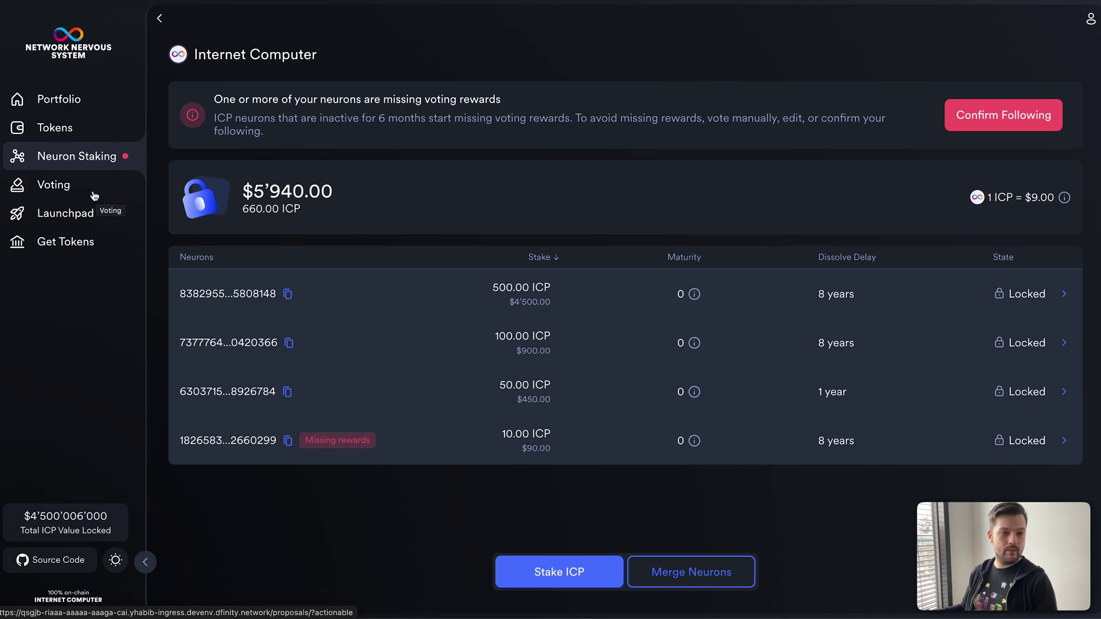
- View Proposal 16 (Remove Node Operators) among all ICP proposals, listing its ineligible neurons
{"action": "left_click", "coordinate": [78, 187]}
{"action": "left_click", "coordinate": [245, 179]}
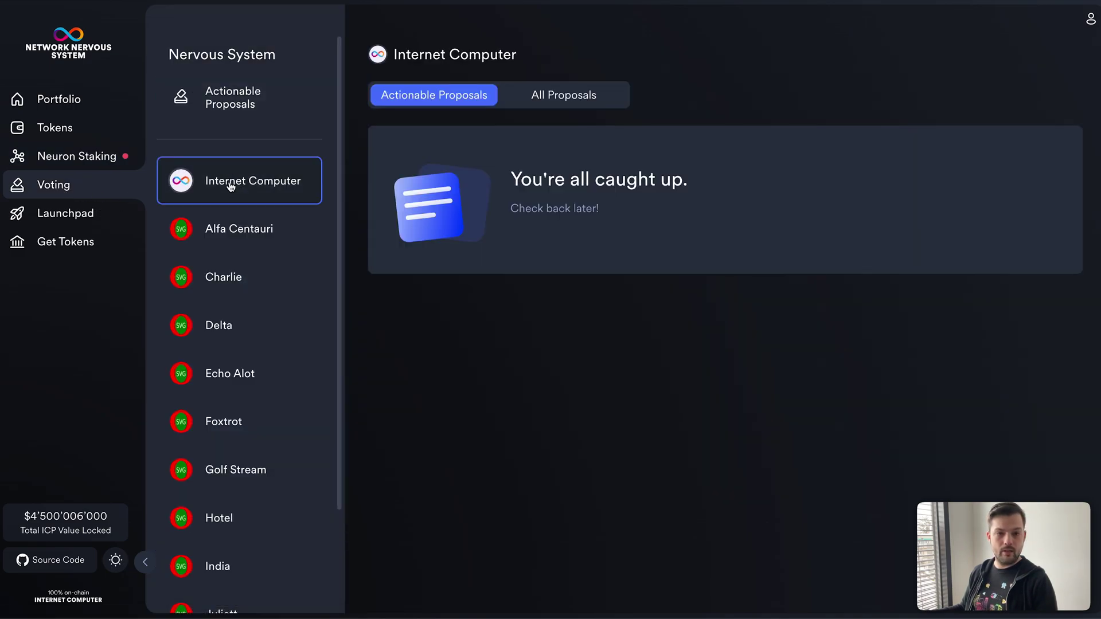
{"action": "left_click", "coordinate": [546, 98]}
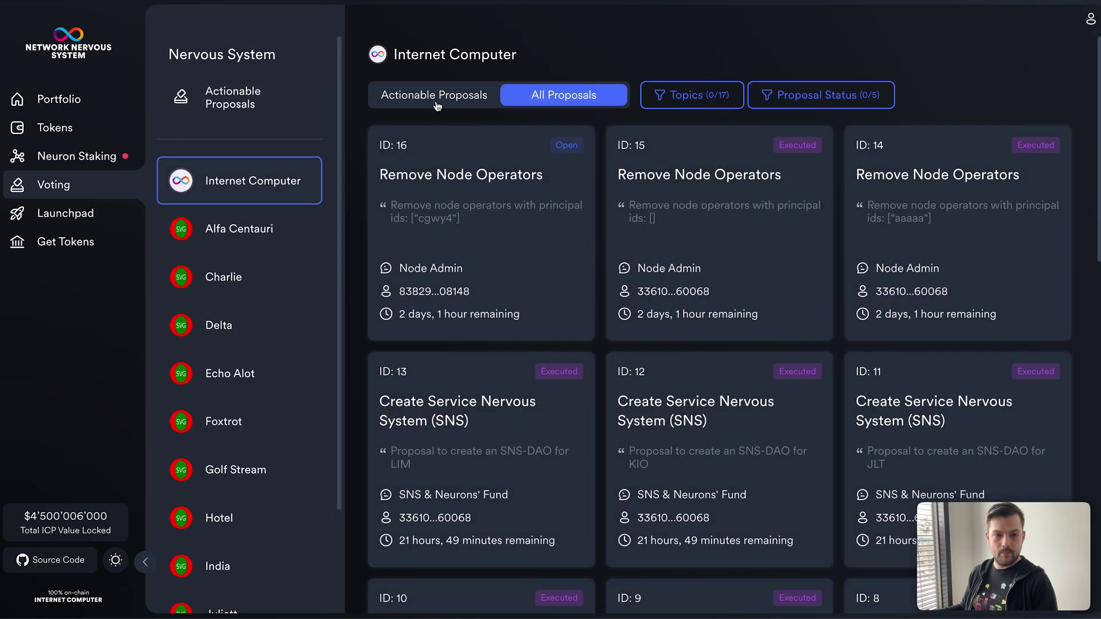
{"action": "left_click", "coordinate": [504, 273]}
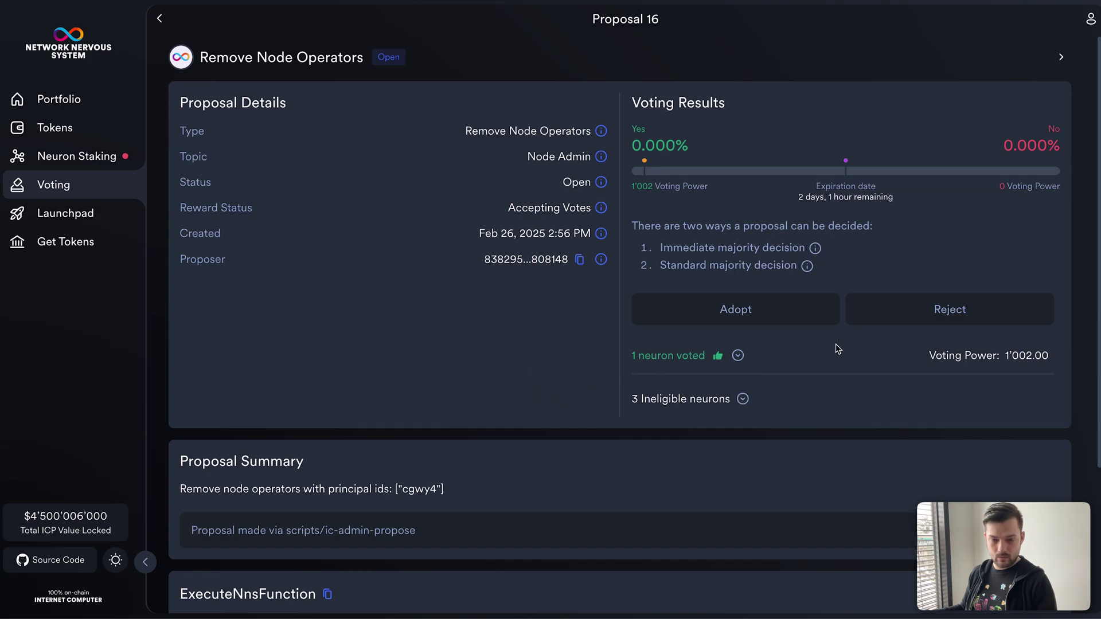
{"action": "left_click", "coordinate": [742, 399]}
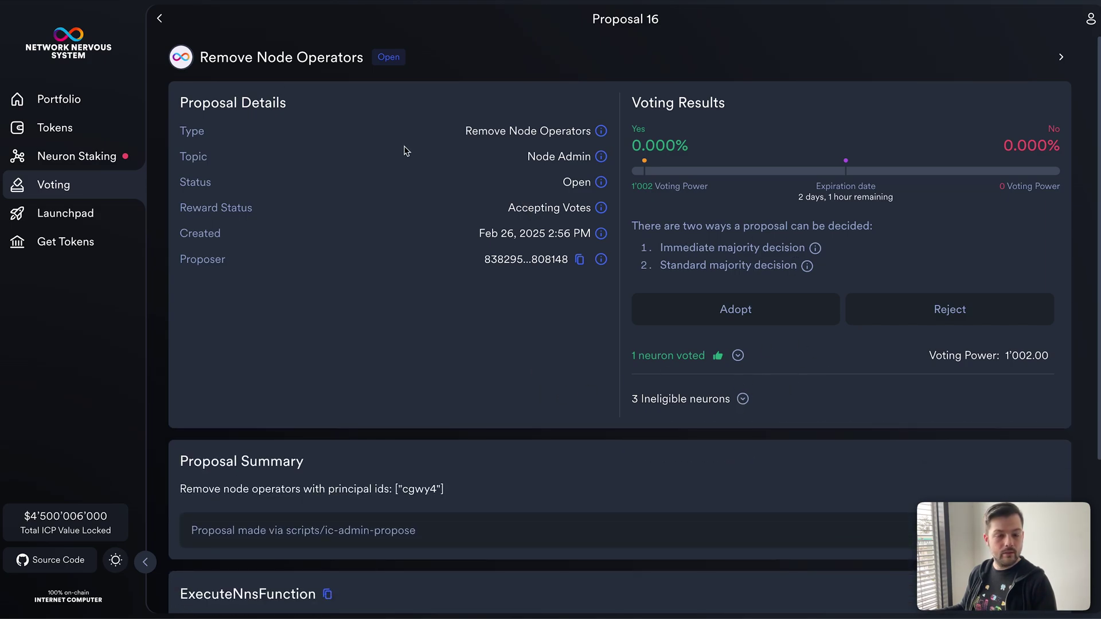
{"action": "left_click", "coordinate": [161, 21]}
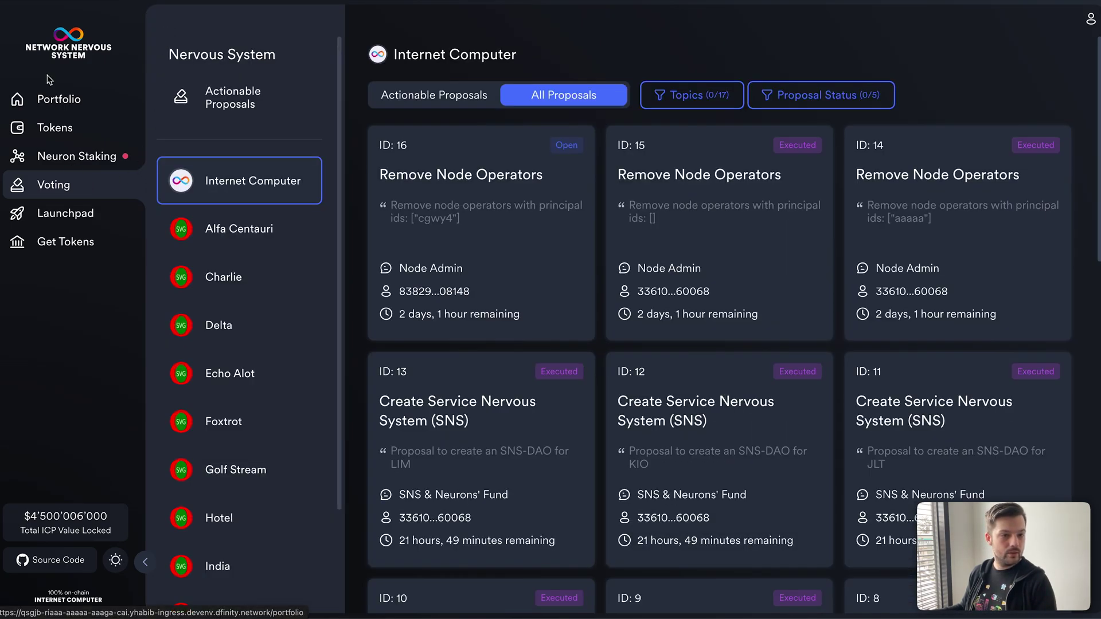
- Confirm following from the missing-rewards banner, resetting the neurons' inactivity timers
{"action": "left_click", "coordinate": [67, 156]}
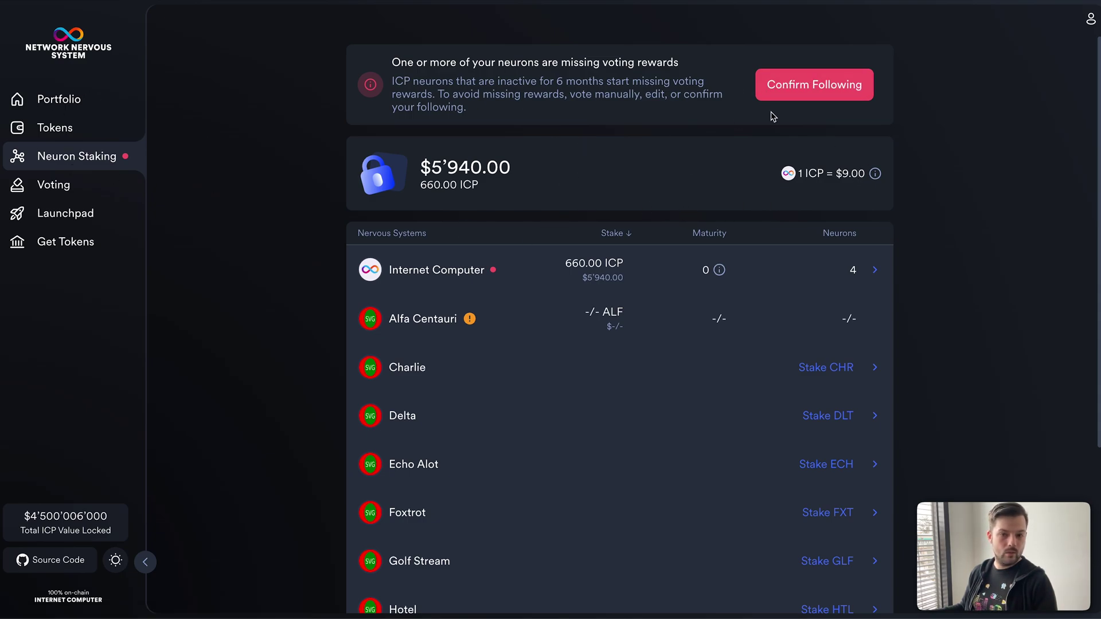
{"action": "left_click", "coordinate": [811, 90]}
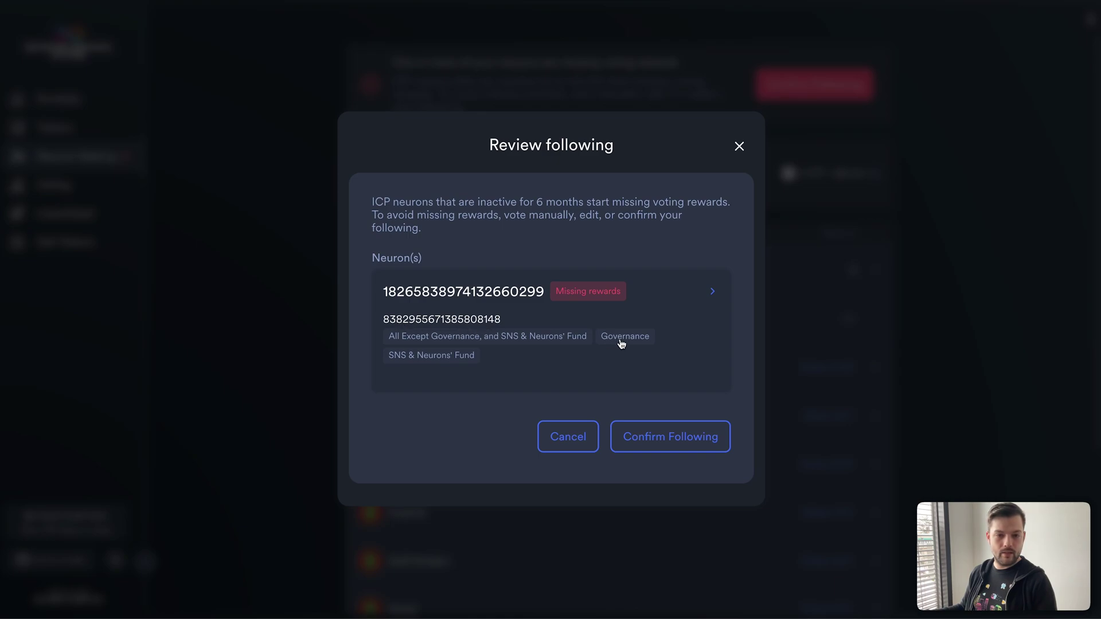
{"action": "left_click", "coordinate": [681, 449]}
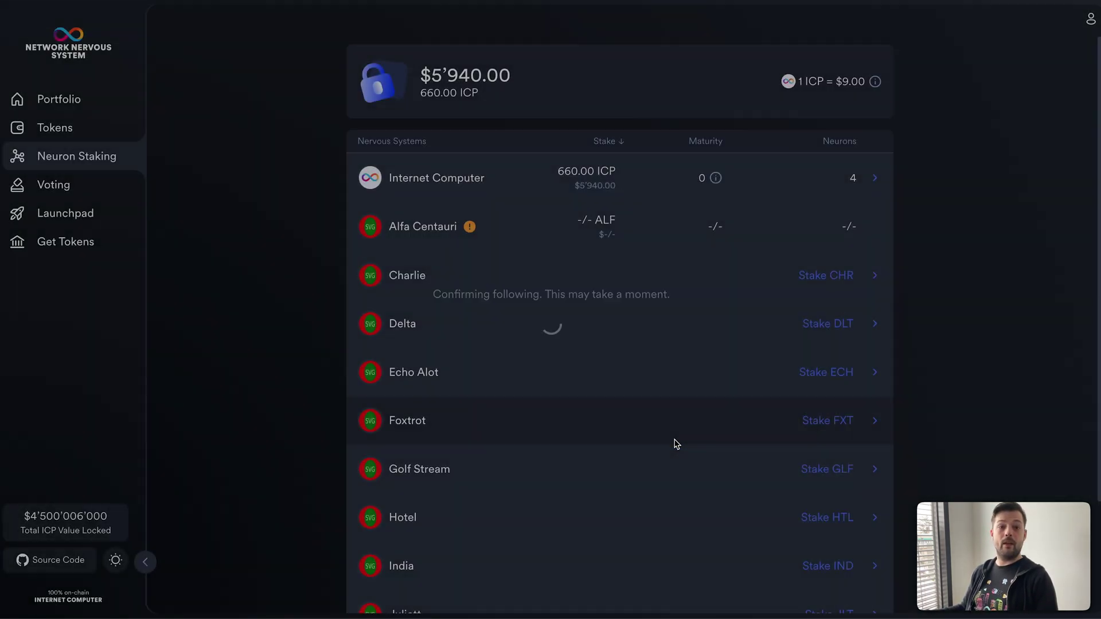